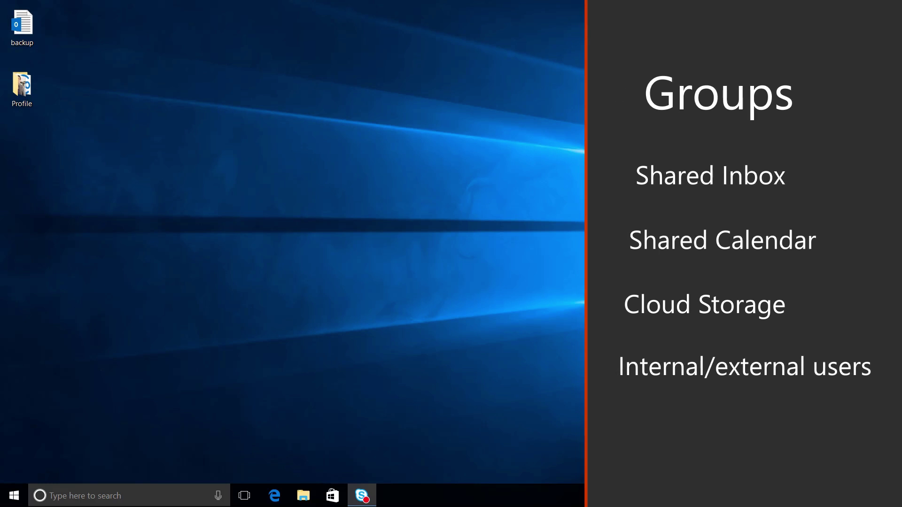
# Launch Outlook 2016 from Windows search and begin creating a new group
pyautogui.press('super')
pyautogui.write('outlook')
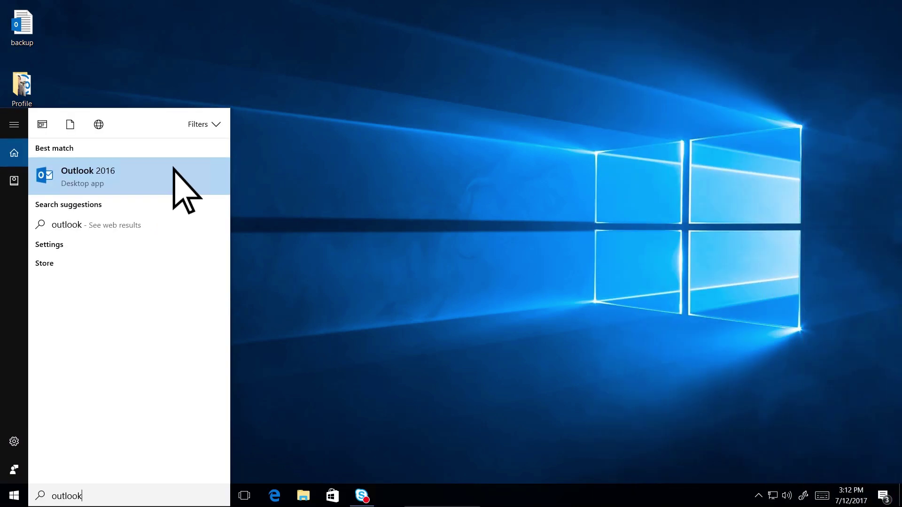
pyautogui.click(174, 171)
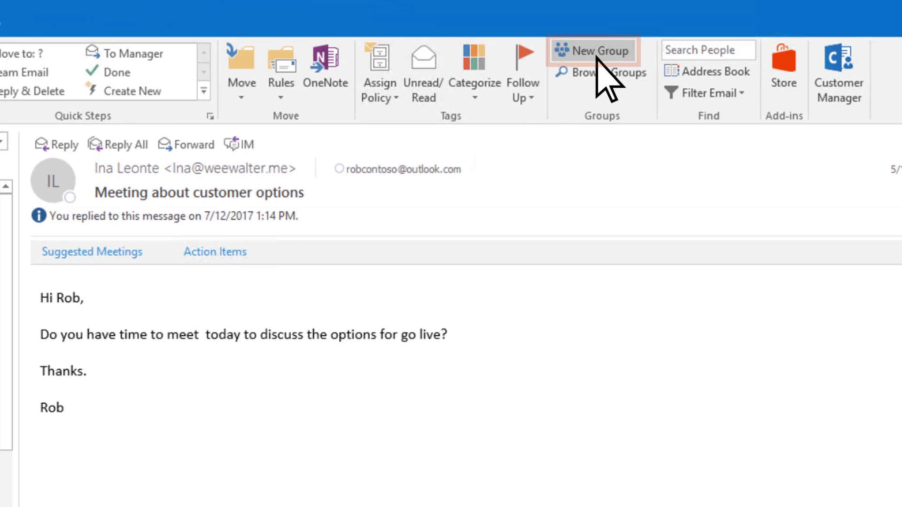
pyautogui.click(596, 55)
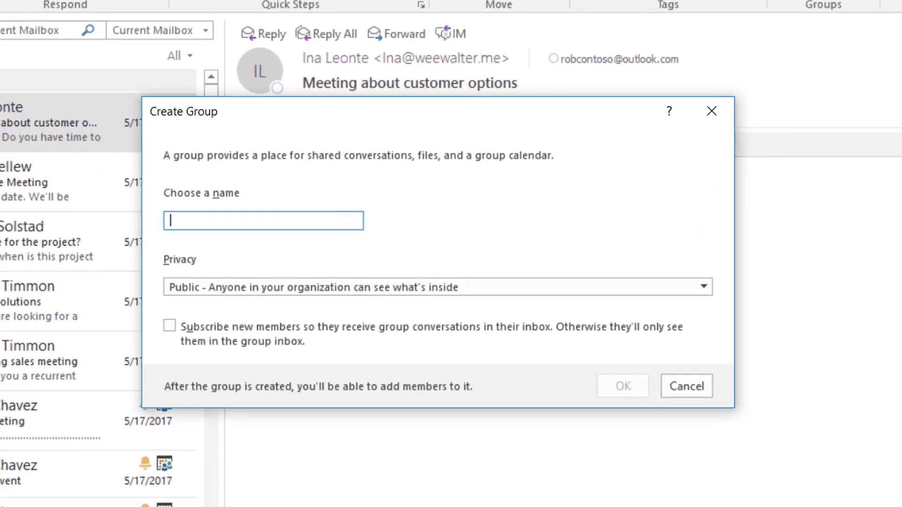
pyautogui.write('Contoso Announcements')
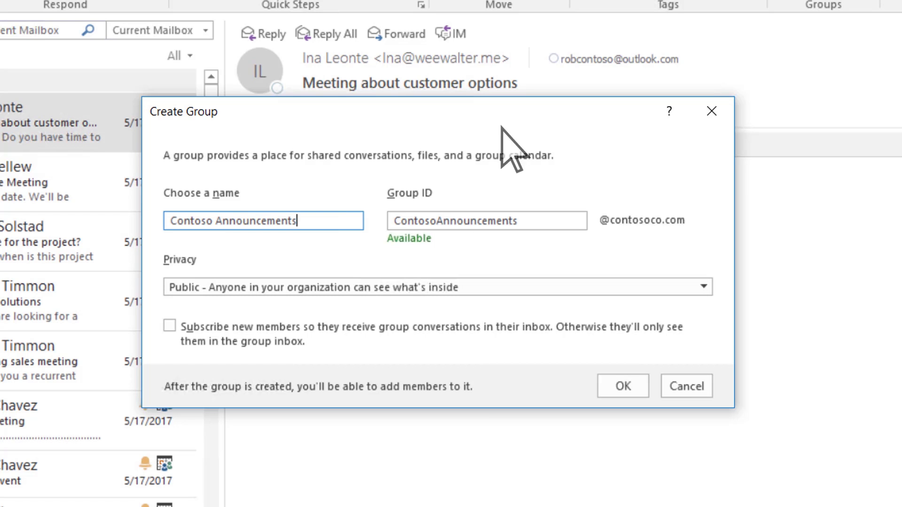
# Shorten the Group ID to 'announcements' by removing the Contoso prefix
pyautogui.click(435, 227)
pyautogui.hotkey('shift', 'Home')
pyautogui.press('BackSpace')
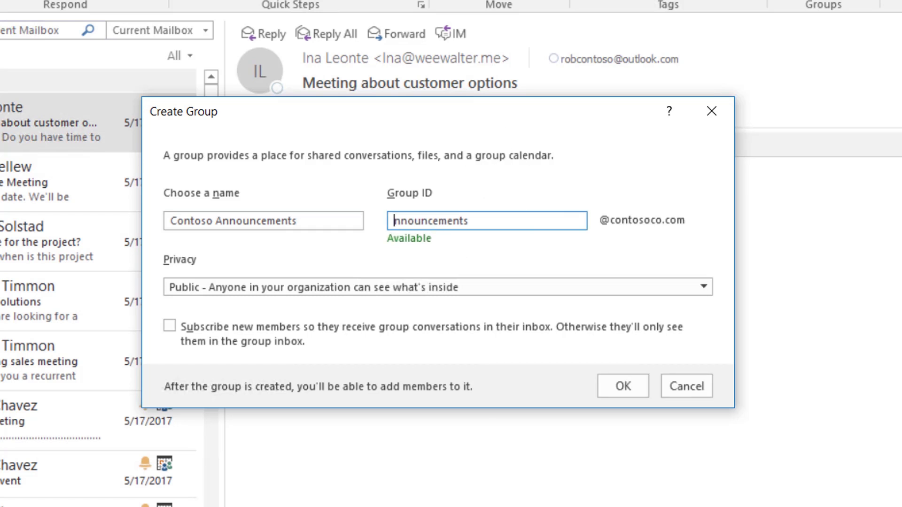
pyautogui.press('Delete')
pyautogui.write('a')
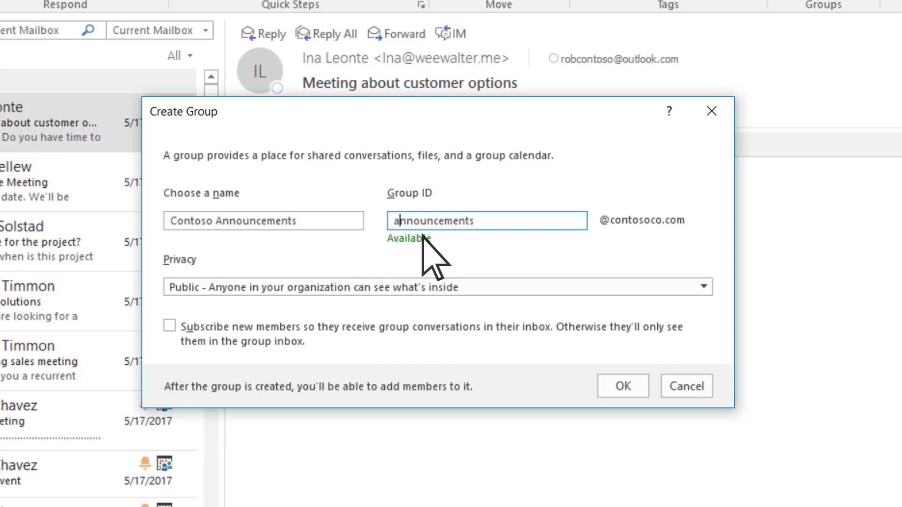
# Keep the group Public, subscribe new members to conversations, and create it
pyautogui.click(369, 292)
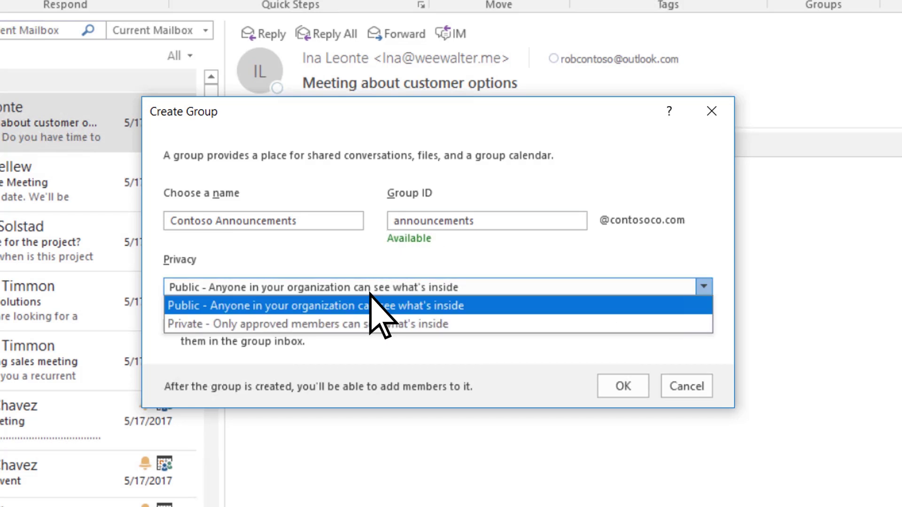
pyautogui.click(351, 313)
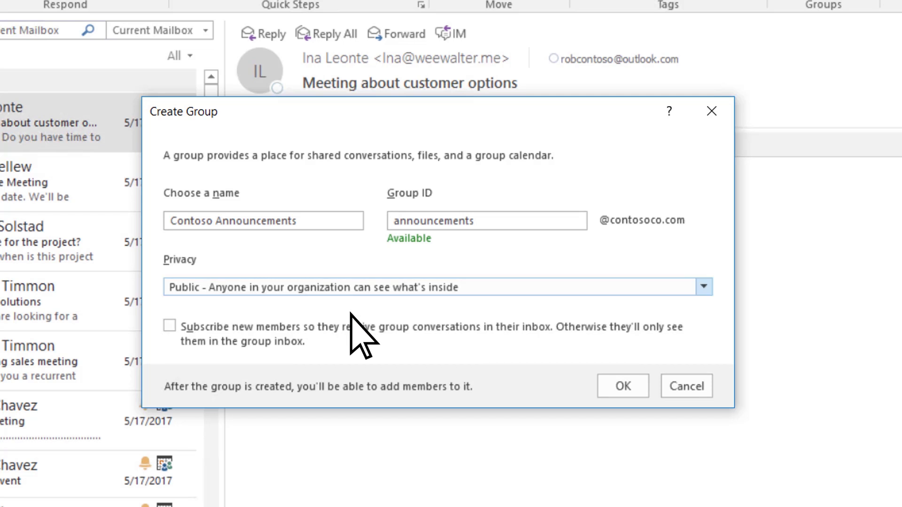
pyautogui.click(170, 327)
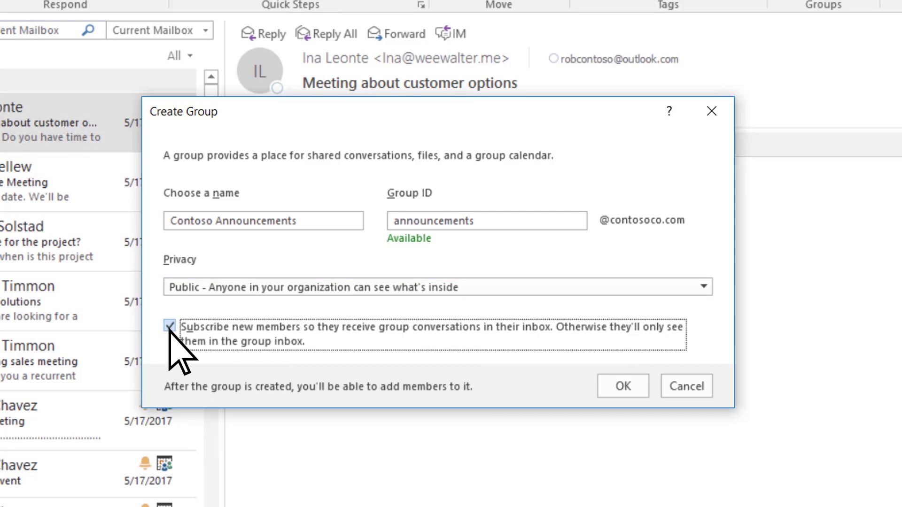
pyautogui.click(607, 387)
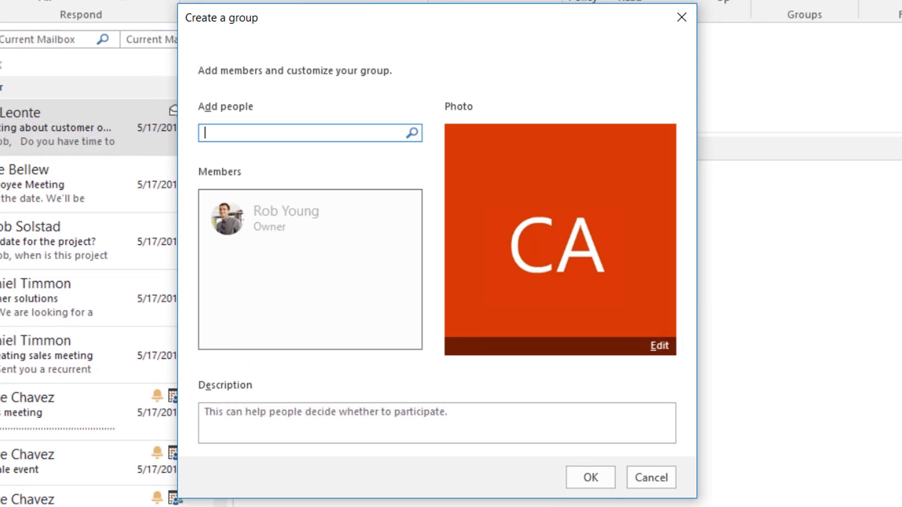
pyautogui.write('jakob')
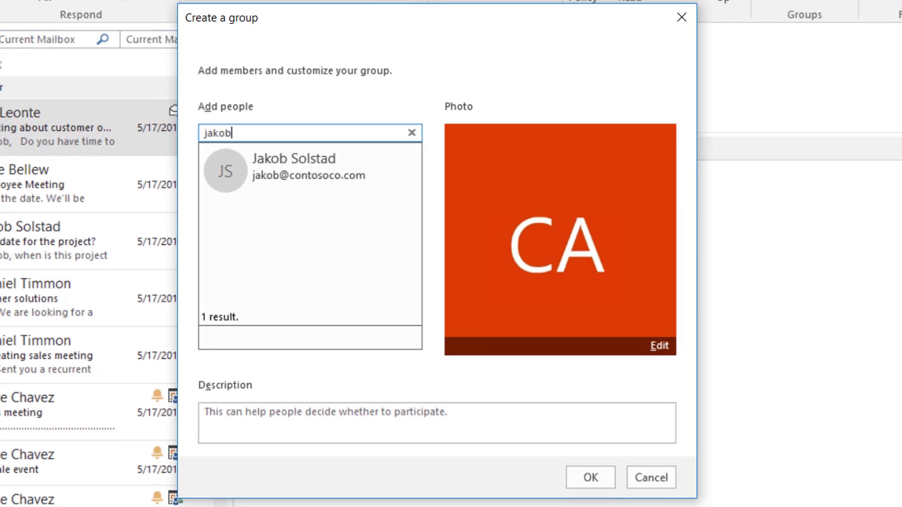
pyautogui.press('Down')
pyautogui.press('Return')
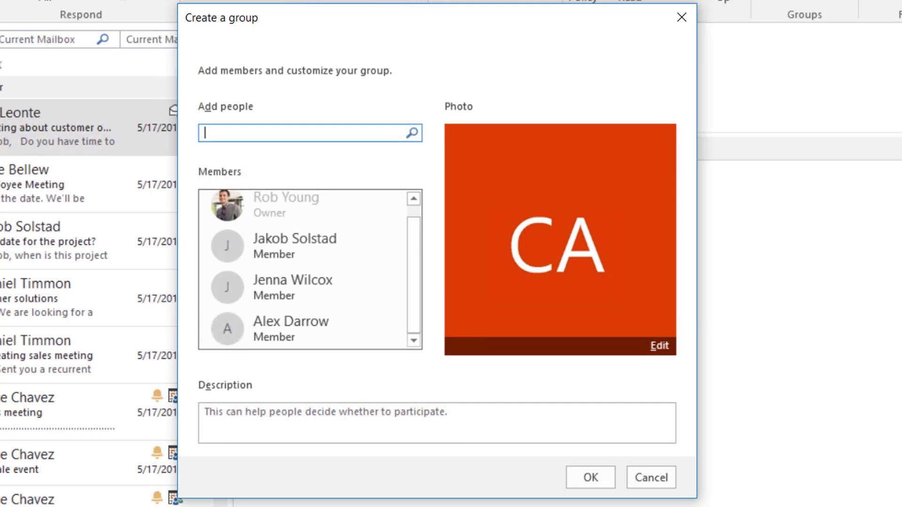
pyautogui.click(532, 416)
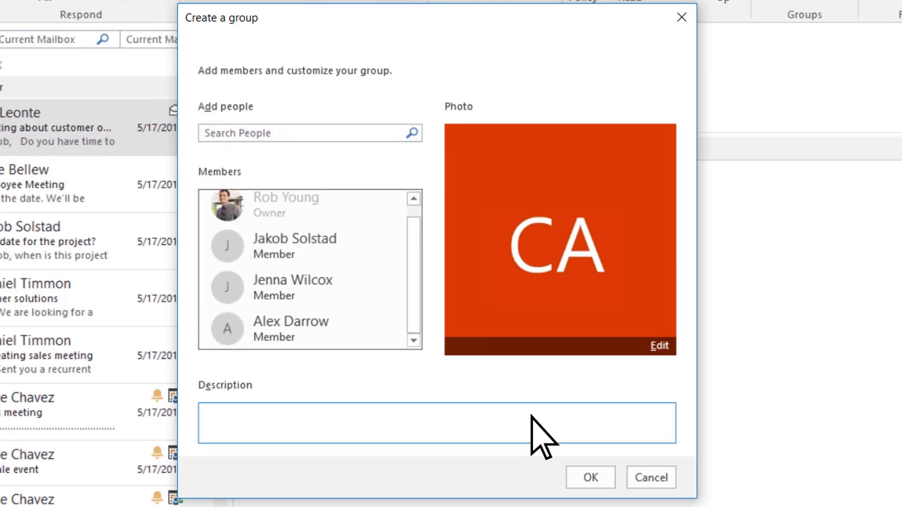
pyautogui.write('Compa')
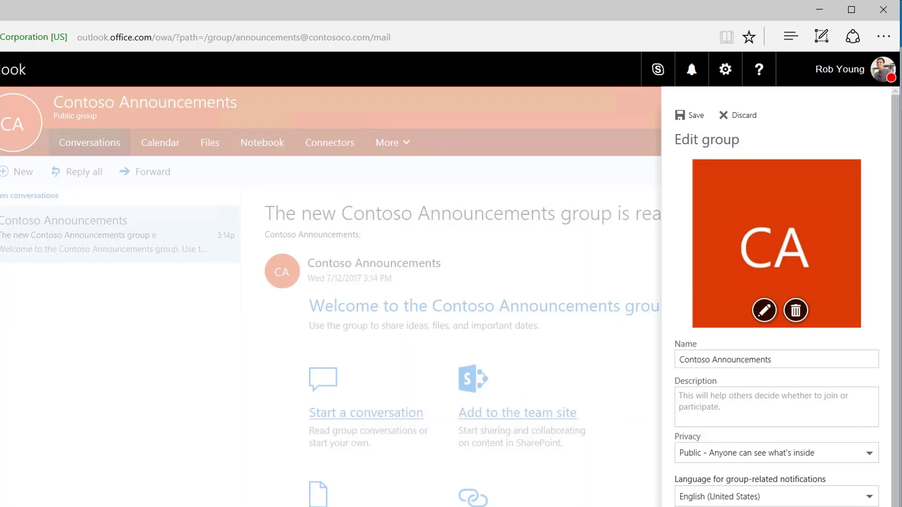
# Replace the group photo with the Contoso logo image and save the group
pyautogui.click(764, 310)
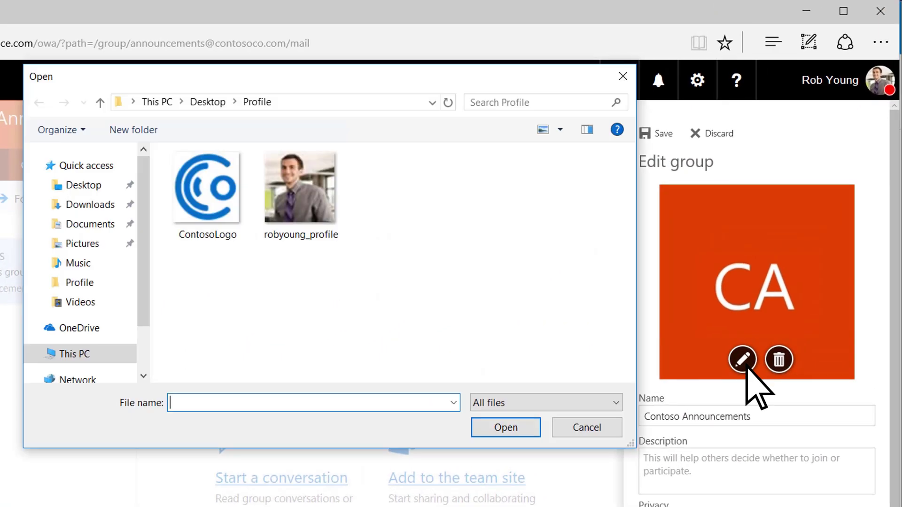
pyautogui.click(217, 209)
pyautogui.click(488, 431)
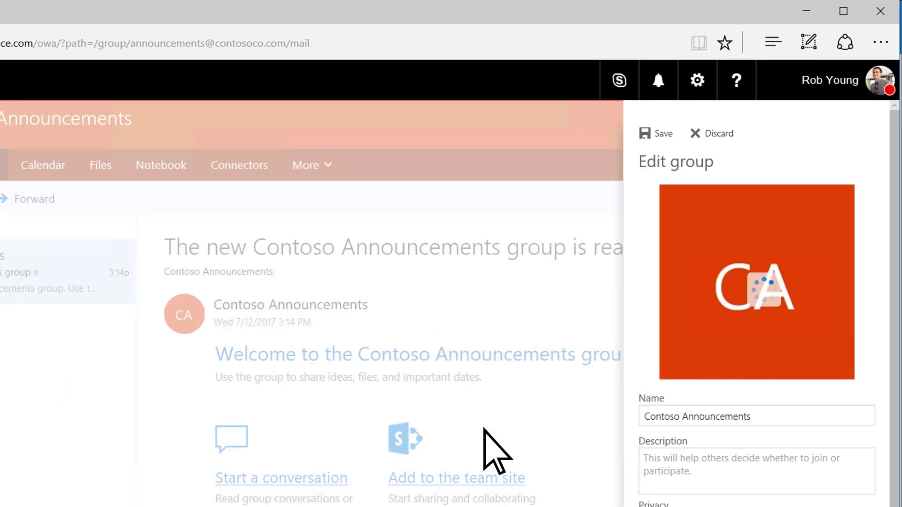
pyautogui.click(652, 135)
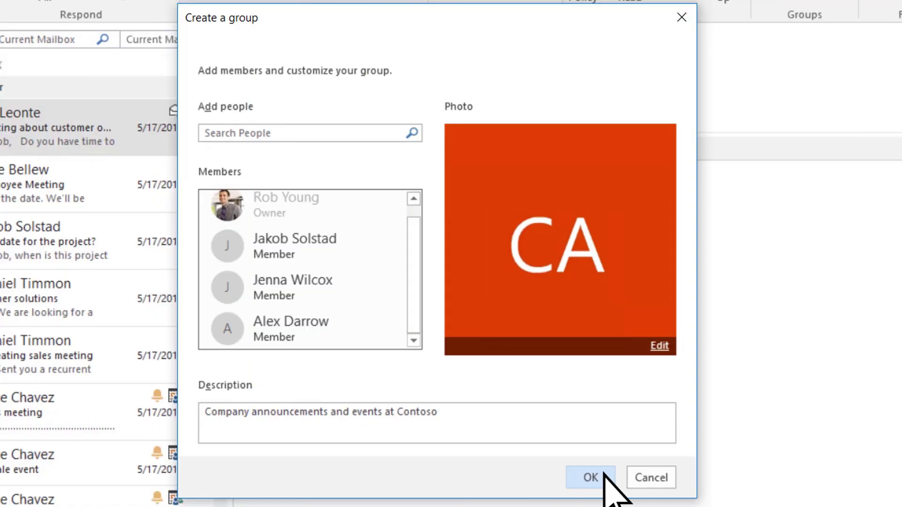
# Finish the group with its description and go to Contoso Announcements under Groups
pyautogui.click(602, 475)
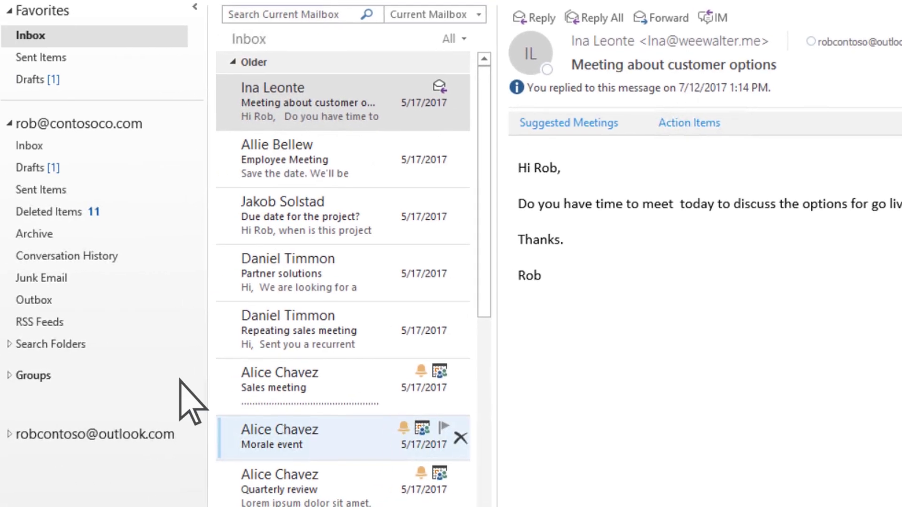
pyautogui.click(14, 375)
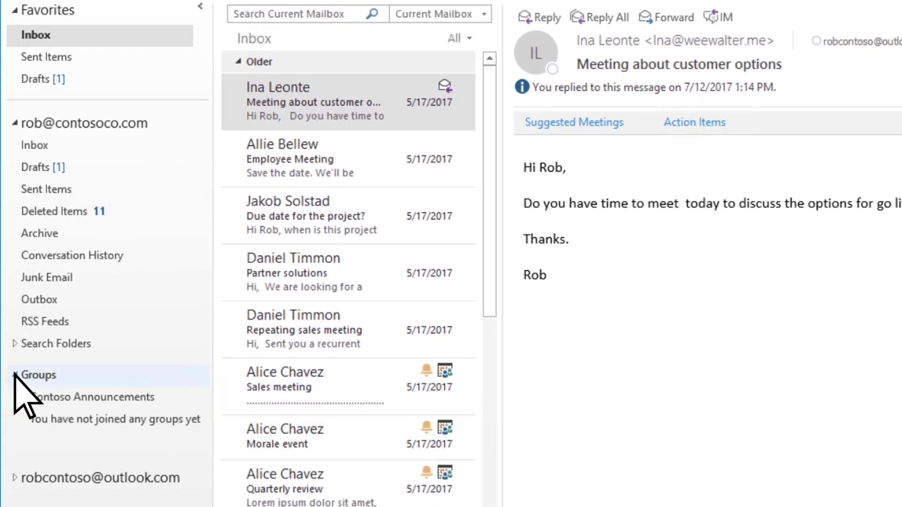
pyautogui.click(72, 399)
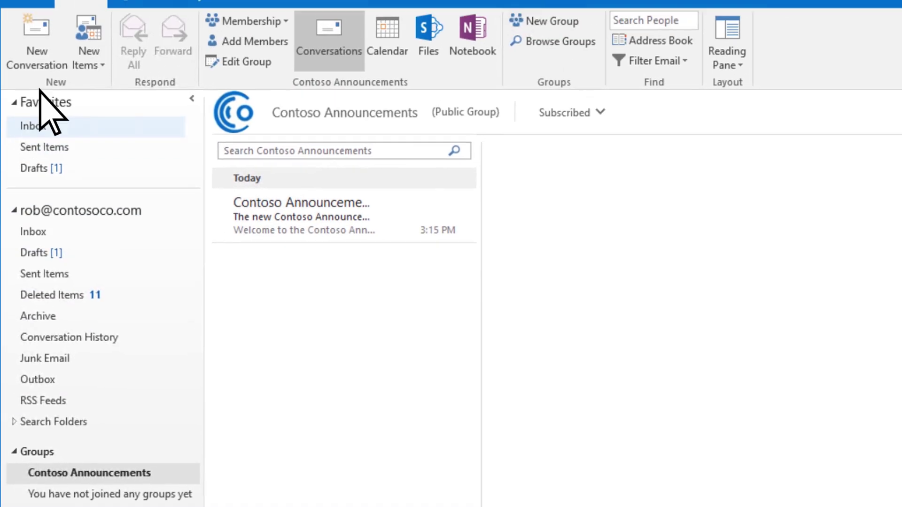
# Try a new group conversation, then a new Inbox email addressed to Contoso Announcements
pyautogui.click(37, 71)
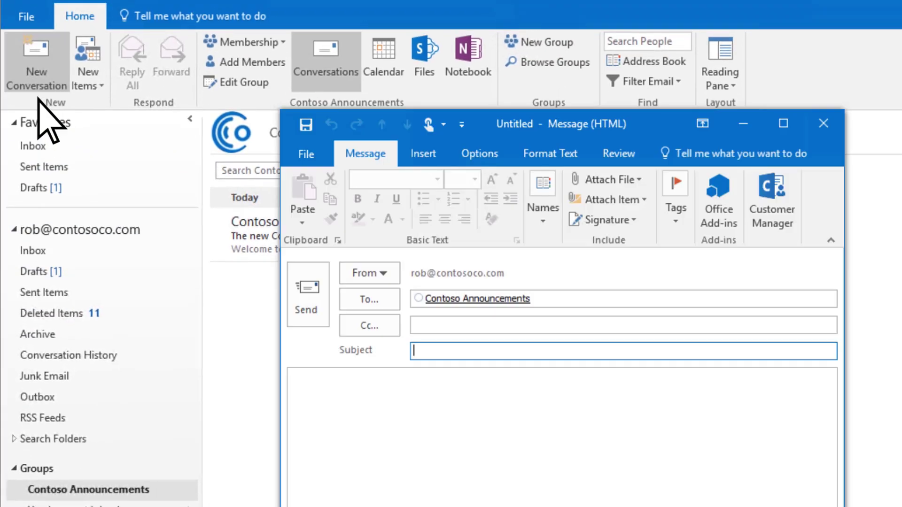
pyautogui.click(34, 251)
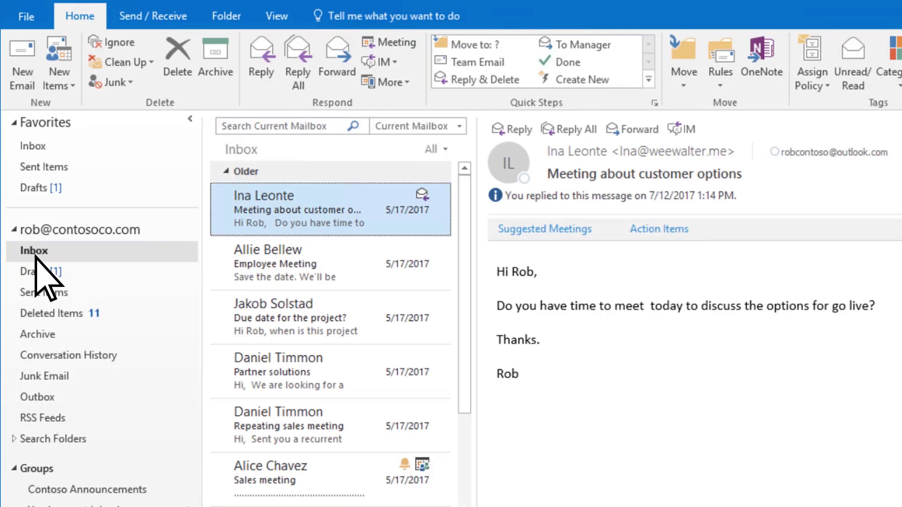
pyautogui.click(24, 88)
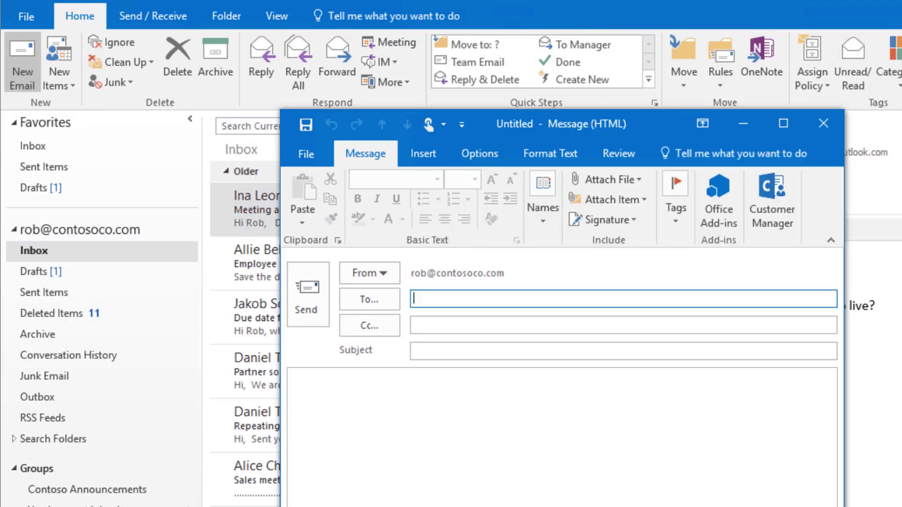
pyautogui.write('Contoso')
pyautogui.press('Return')
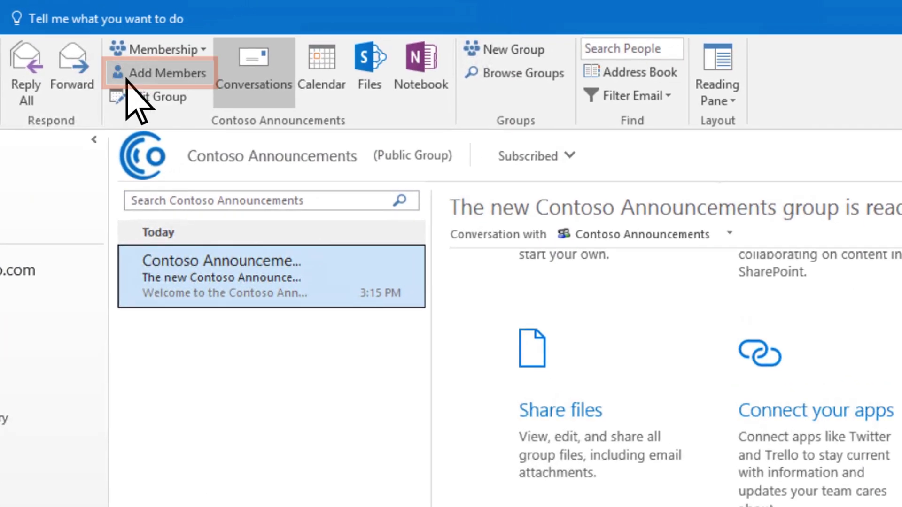
# Try adding members, then browse groups and join Contoso services
pyautogui.click(129, 79)
pyautogui.write('moll')
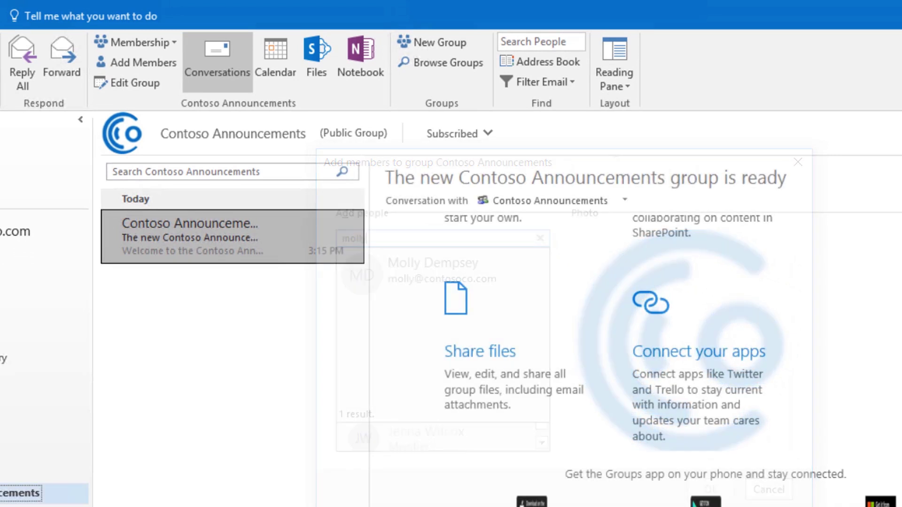
pyautogui.click(431, 70)
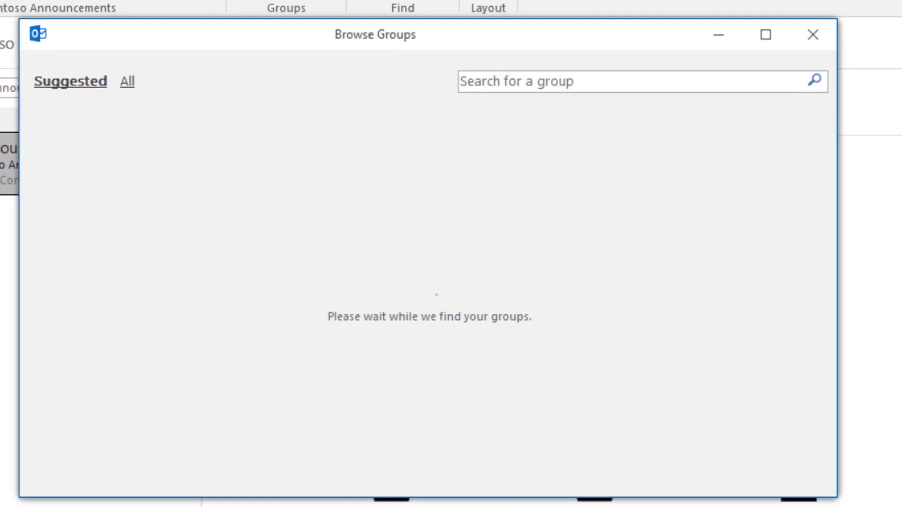
pyautogui.write('services')
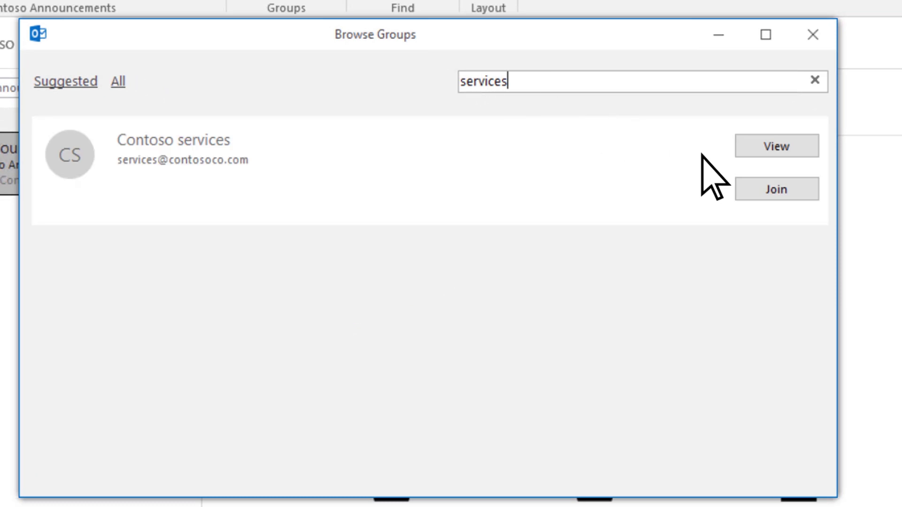
pyautogui.click(756, 187)
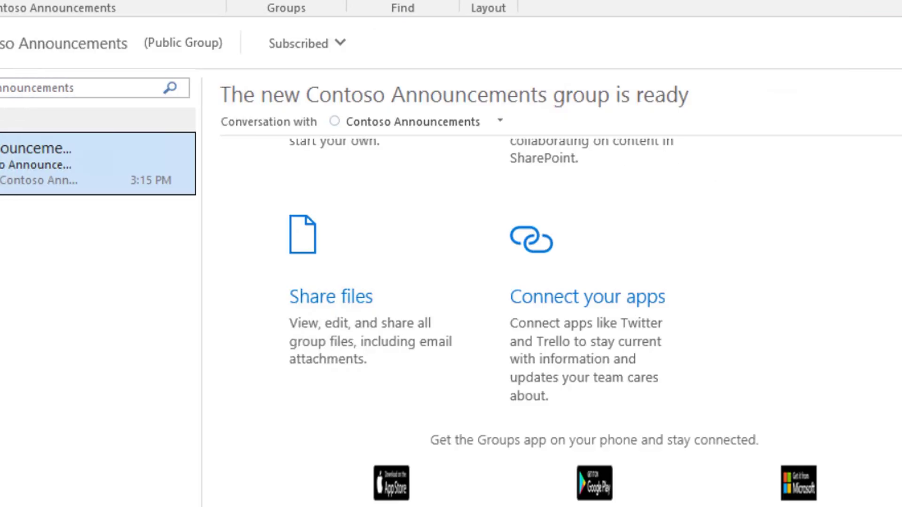